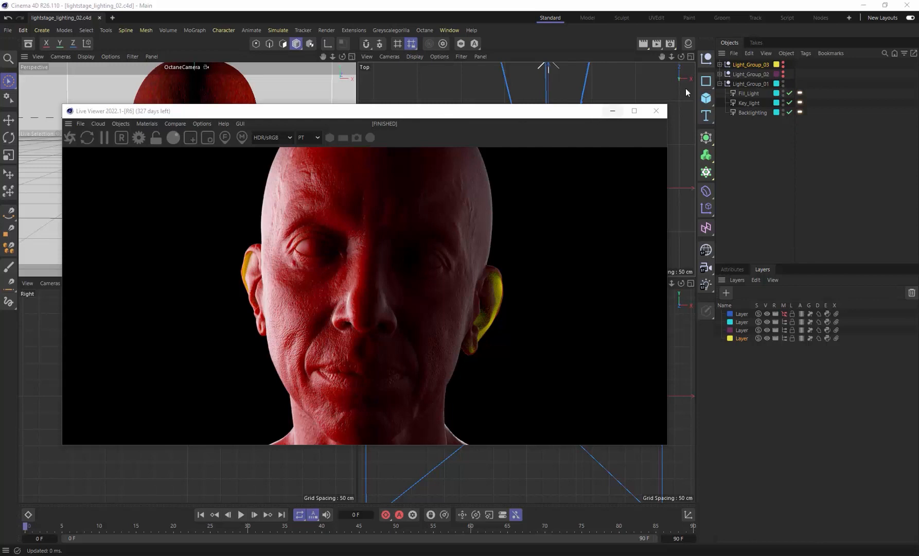
# Look through the lights grouped under Light_Group_03 and Light_Group_02, and collapse both groups again.
pyautogui.click(721, 73)
pyautogui.click(721, 65)
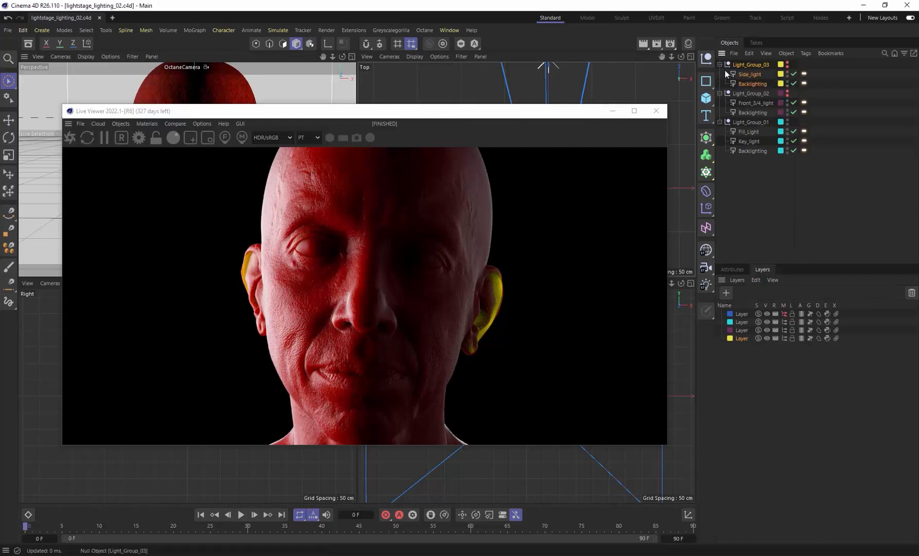
pyautogui.click(742, 124)
pyautogui.click(745, 94)
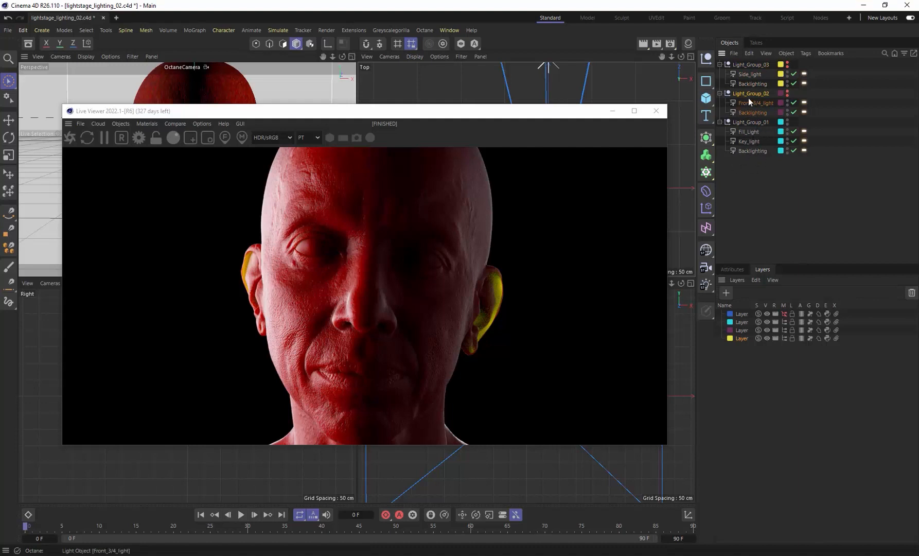
pyautogui.click(719, 93)
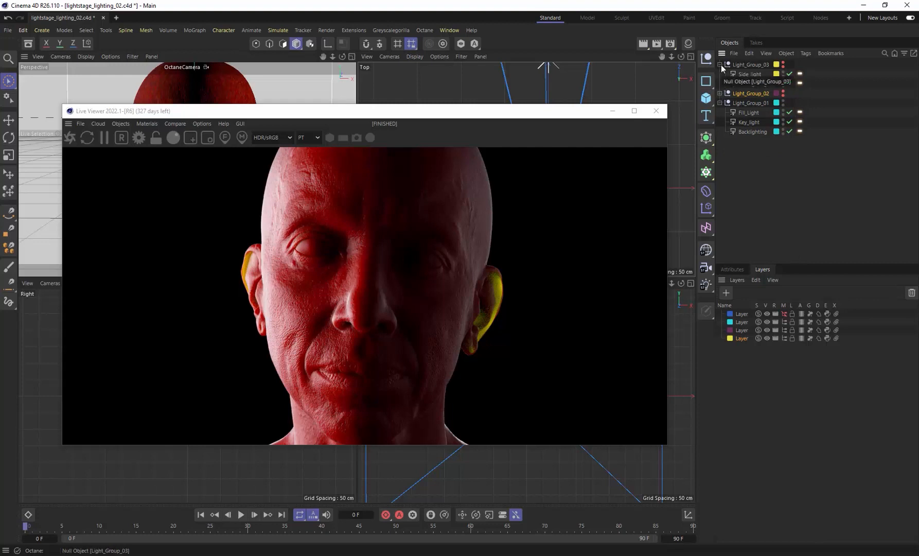
pyautogui.click(720, 65)
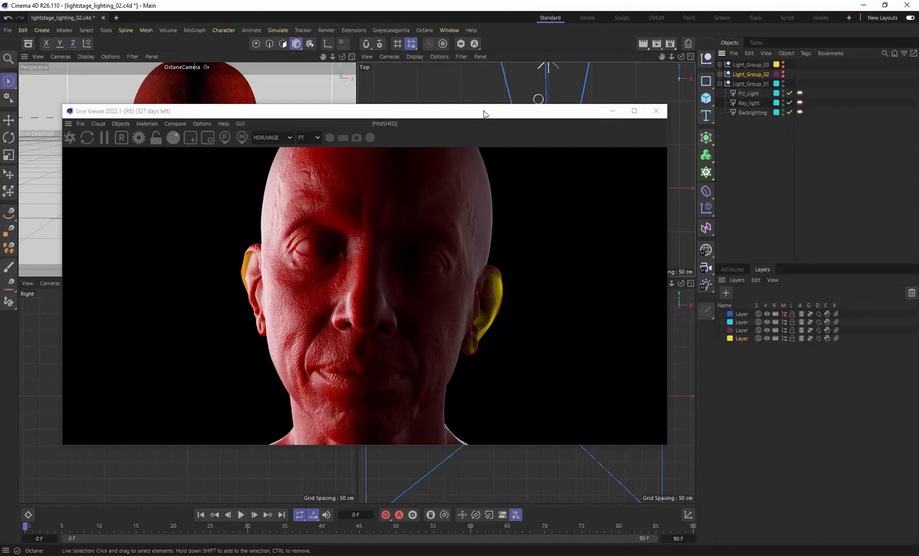
# Show the attributes of Light_Group_01's Backlighting light and examine its placement behind the head against the Live Viewer render.
pyautogui.moveTo(483, 113); pyautogui.dragTo(479, 135)
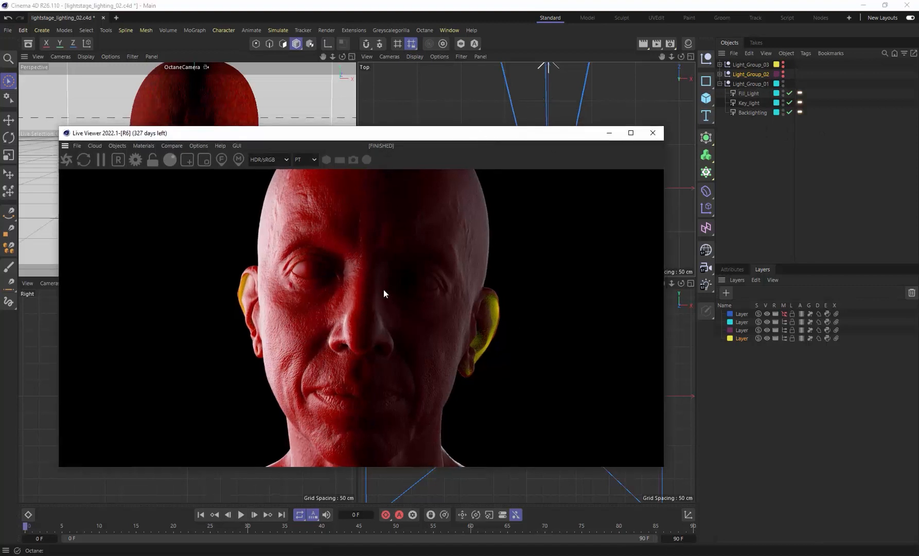
pyautogui.moveTo(415, 133); pyautogui.dragTo(414, 171)
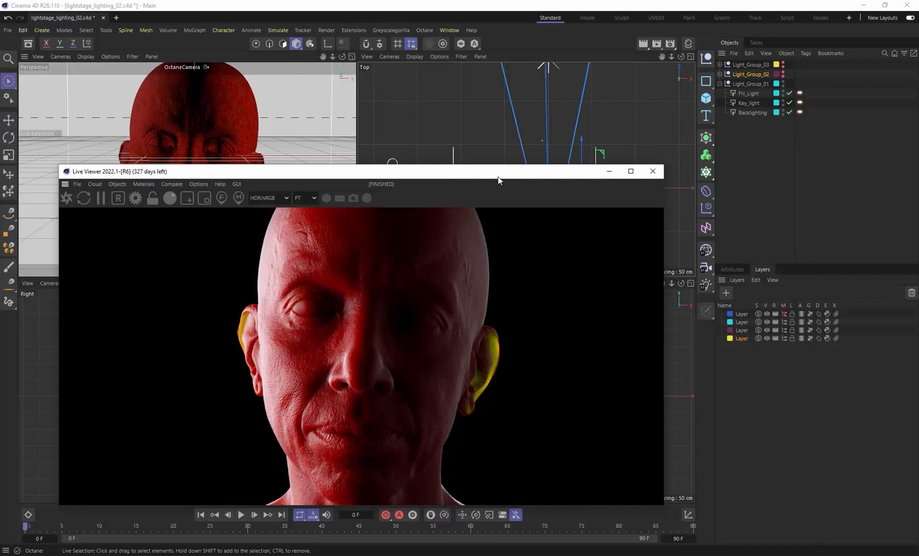
pyautogui.click(734, 268)
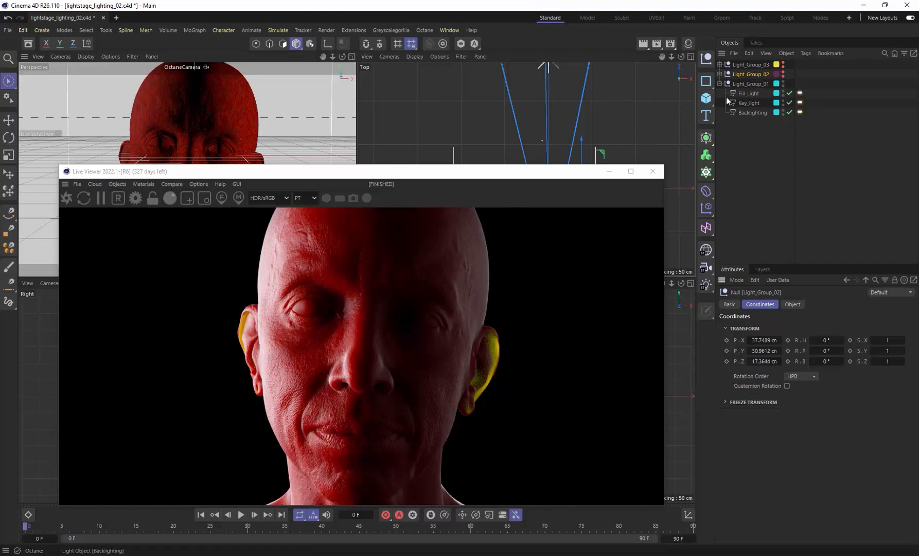
pyautogui.click(751, 112)
pyautogui.moveTo(420, 176); pyautogui.dragTo(488, 303)
pyautogui.scroll(-1, 559, 157)
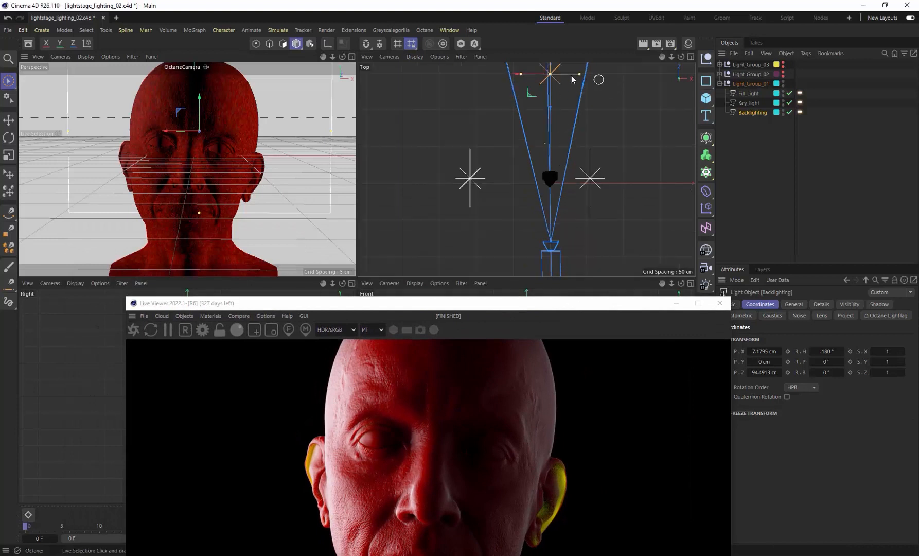
pyautogui.scroll(2, 552, 174)
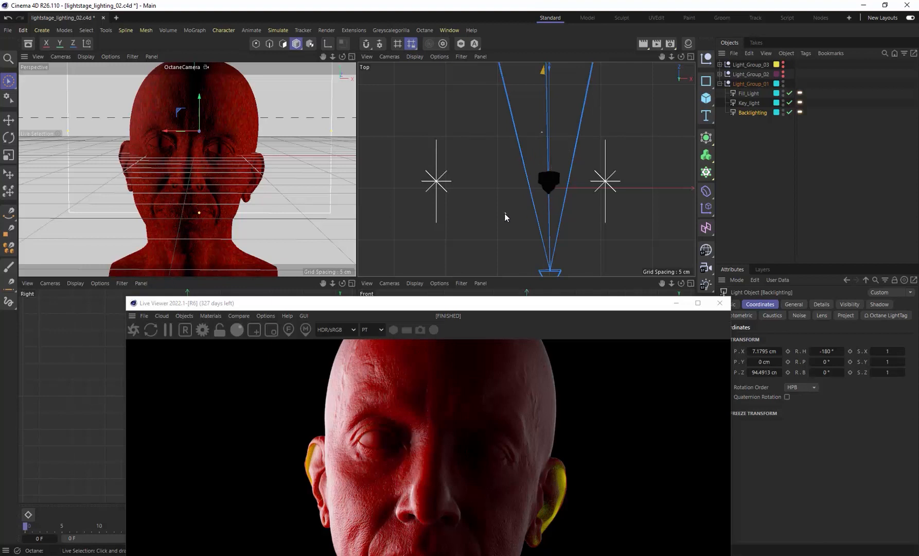
pyautogui.moveTo(431, 307); pyautogui.dragTo(425, 242)
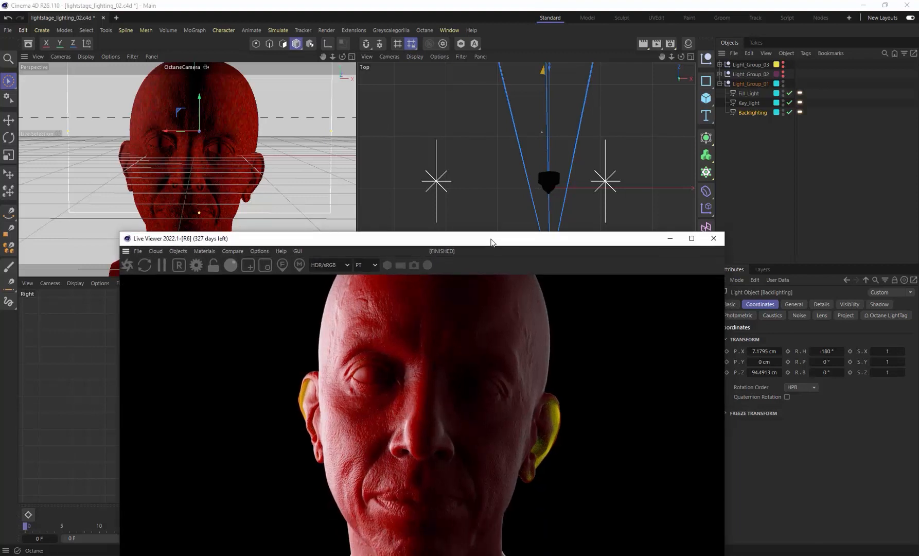
pyautogui.moveTo(490, 242); pyautogui.dragTo(488, 302)
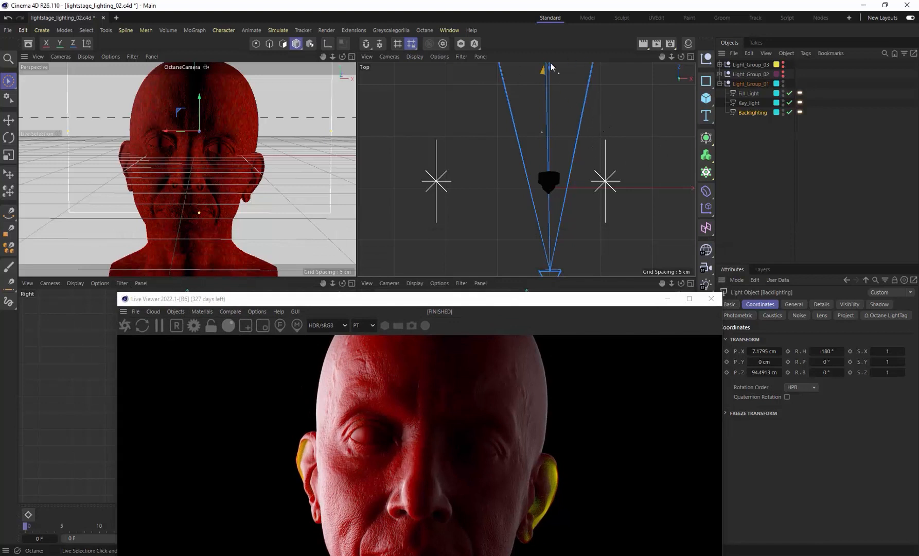
# Examine the placement of Light_Group_01's Key_light and compare it with the Live Viewer render.
pyautogui.click(752, 103)
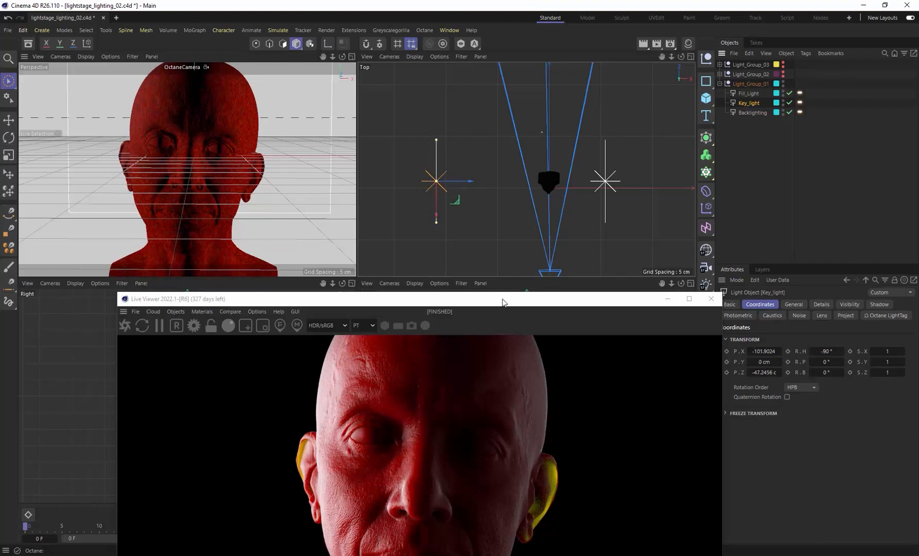
pyautogui.moveTo(498, 297); pyautogui.dragTo(489, 198)
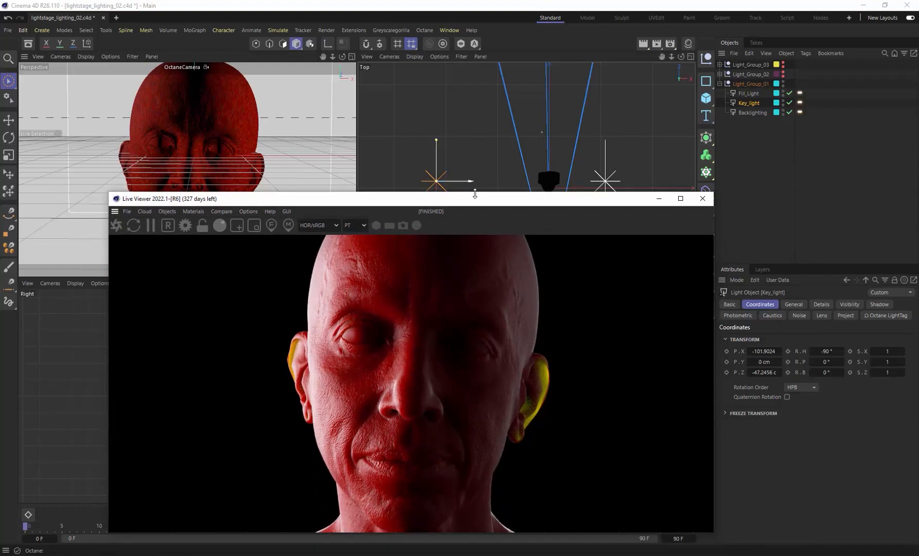
pyautogui.moveTo(475, 199); pyautogui.dragTo(371, 185)
# Review Fill_Light's Octane light settings and switch the light off and on again to judge its effect on the render.
pyautogui.click(753, 94)
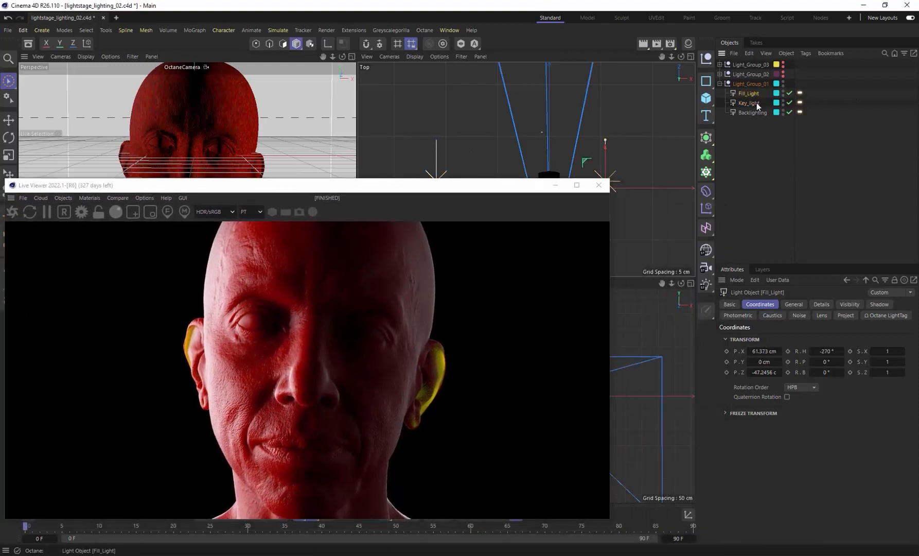
pyautogui.click(800, 93)
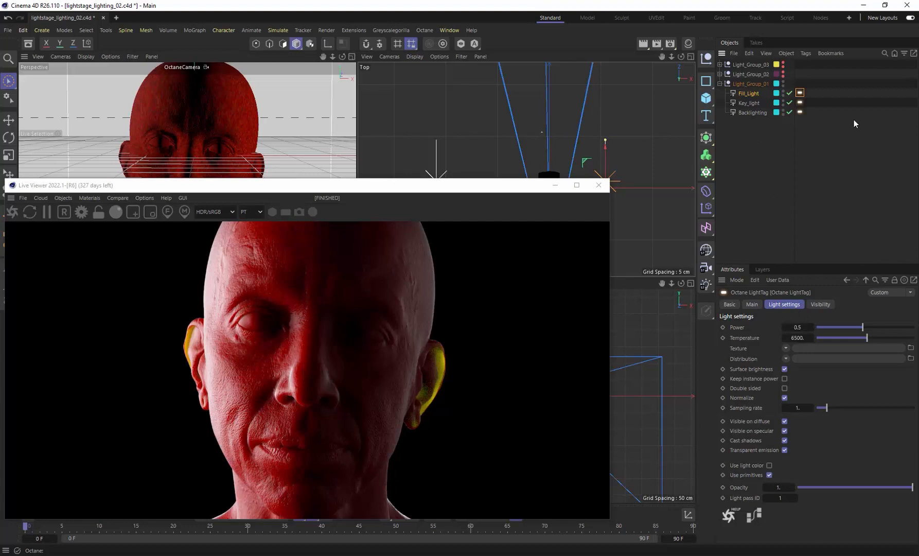
pyautogui.click(790, 93)
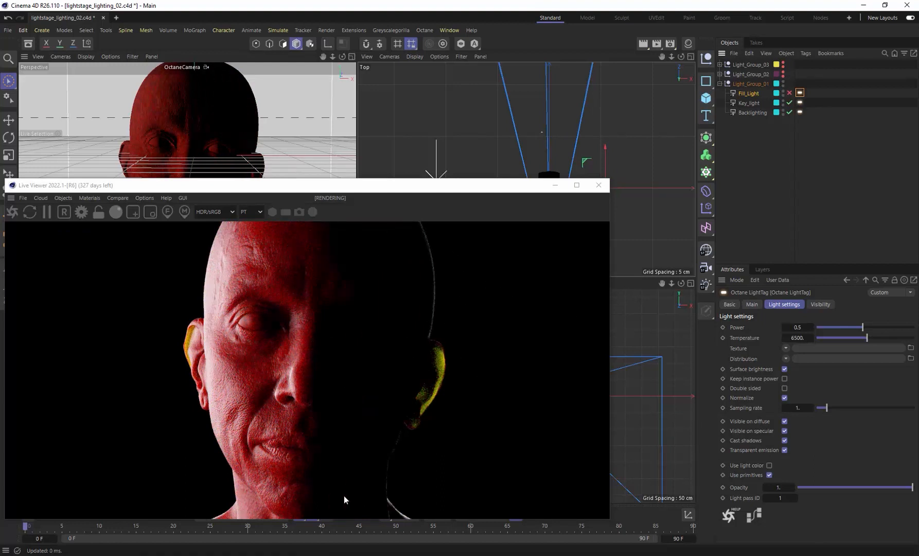
pyautogui.click(790, 92)
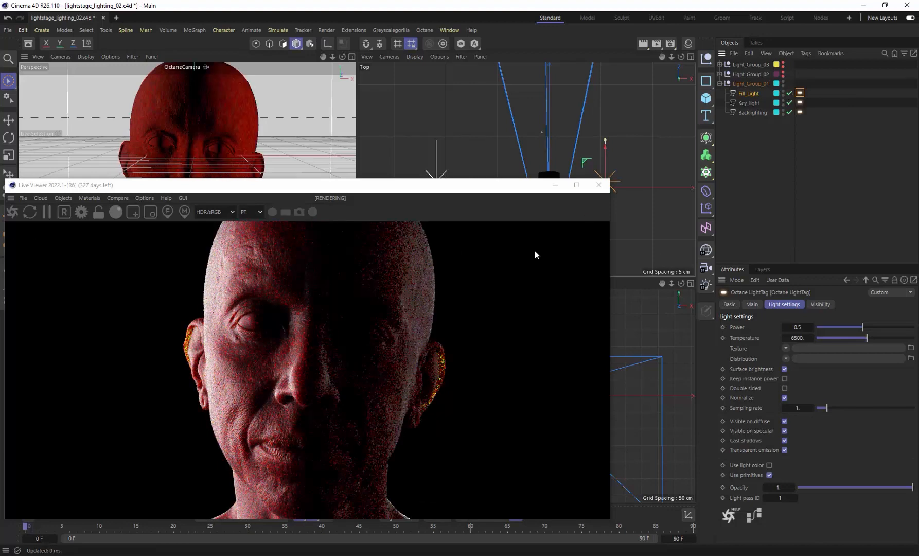
# Try a power of 0.25 on Fill_Light and set it back to 0.5.
pyautogui.click(797, 327)
pyautogui.write('0.25')
pyautogui.press('Return')
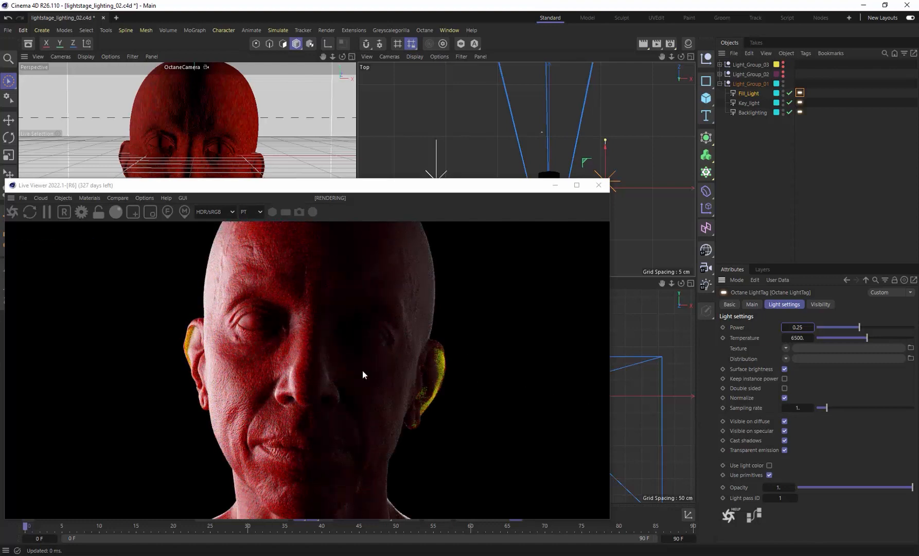
pyautogui.click(798, 327)
pyautogui.write('0.5')
pyautogui.press('Return')
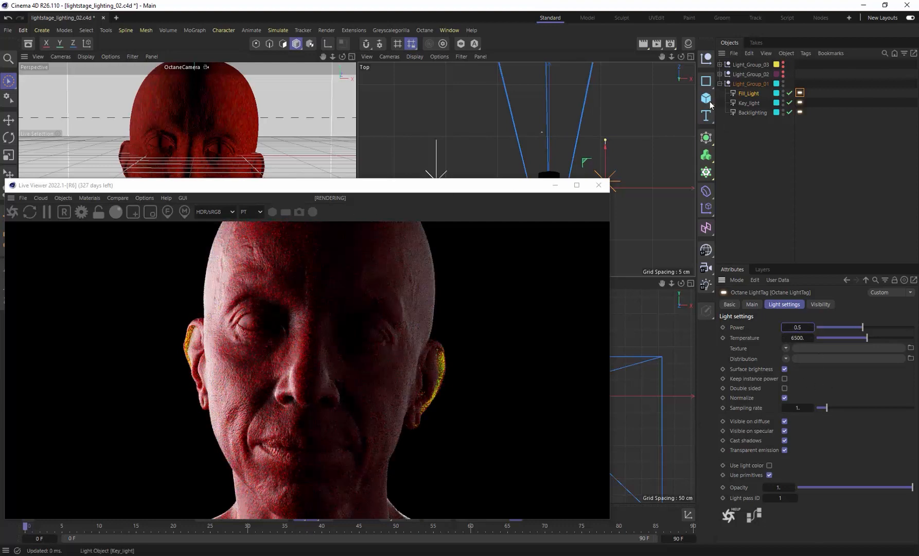
# Hide and collapse Light_Group_01, and expand and turn on Light_Group_02 instead.
pyautogui.click(785, 82)
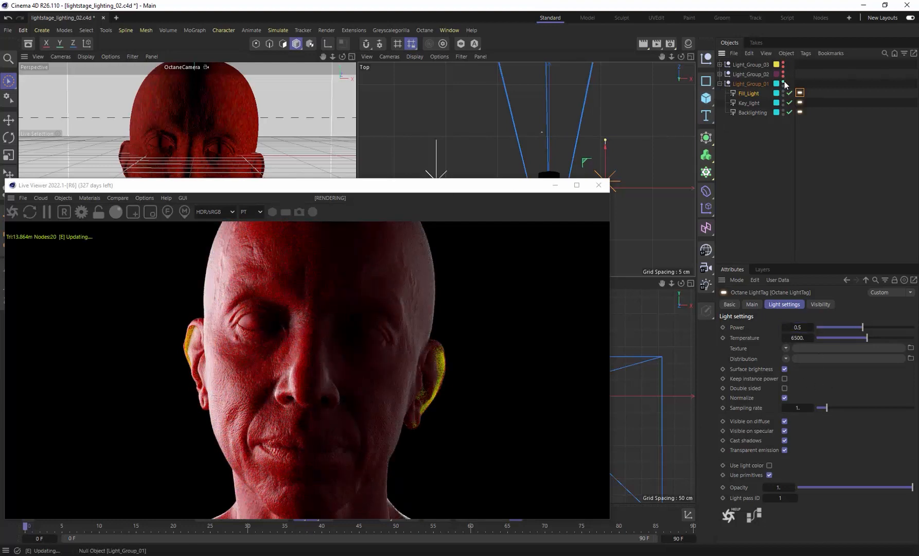
pyautogui.click(721, 84)
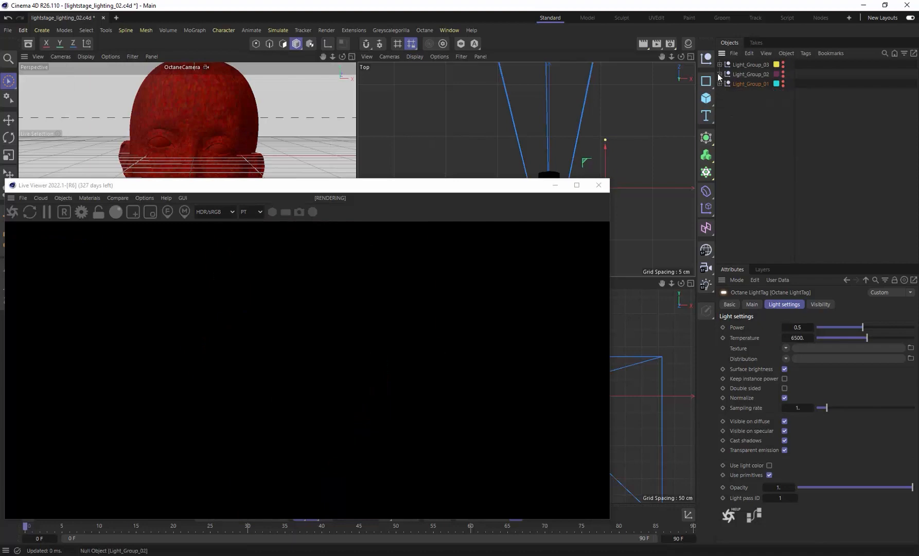
pyautogui.click(721, 74)
pyautogui.click(788, 77)
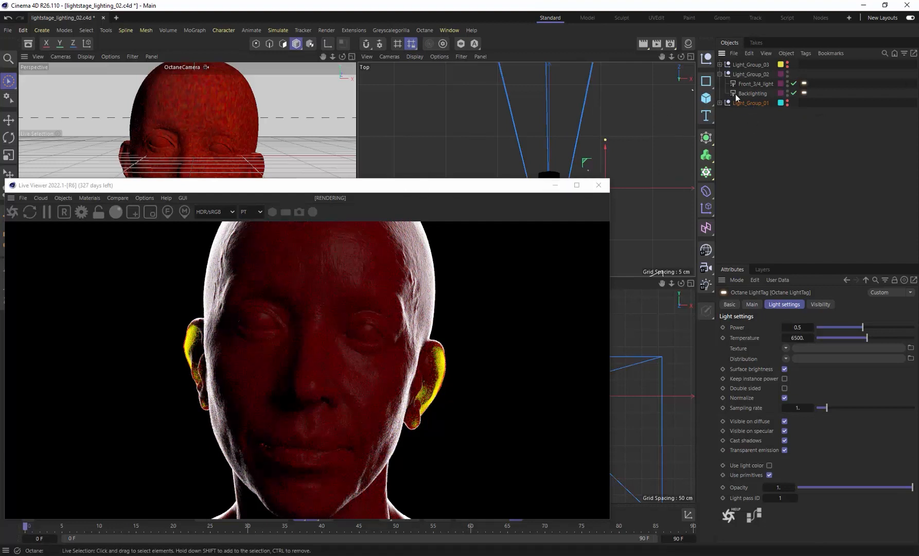
# Examine the placement of Light_Group_02's Backlighting and Front_3/4_light in the views and their effect in the Live Viewer.
pyautogui.click(751, 94)
pyautogui.moveTo(419, 187); pyautogui.dragTo(489, 117)
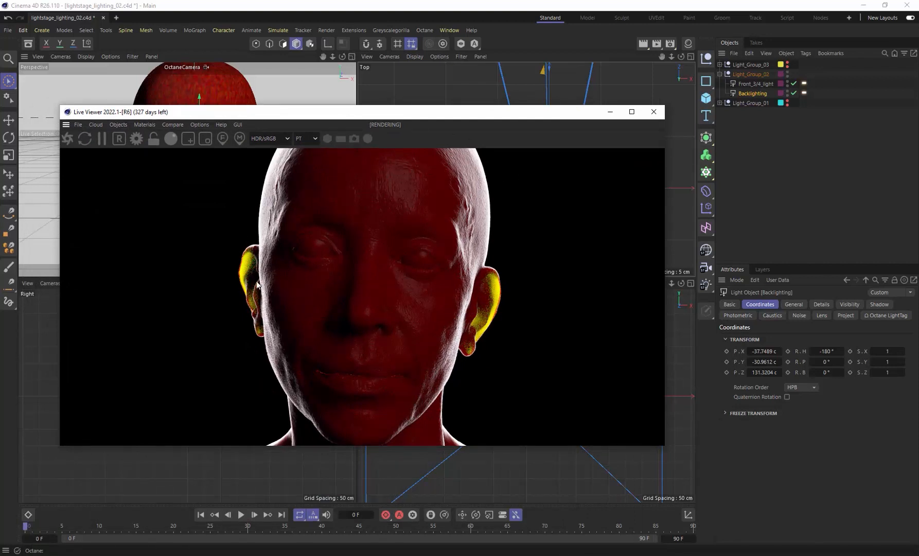
pyautogui.click(753, 84)
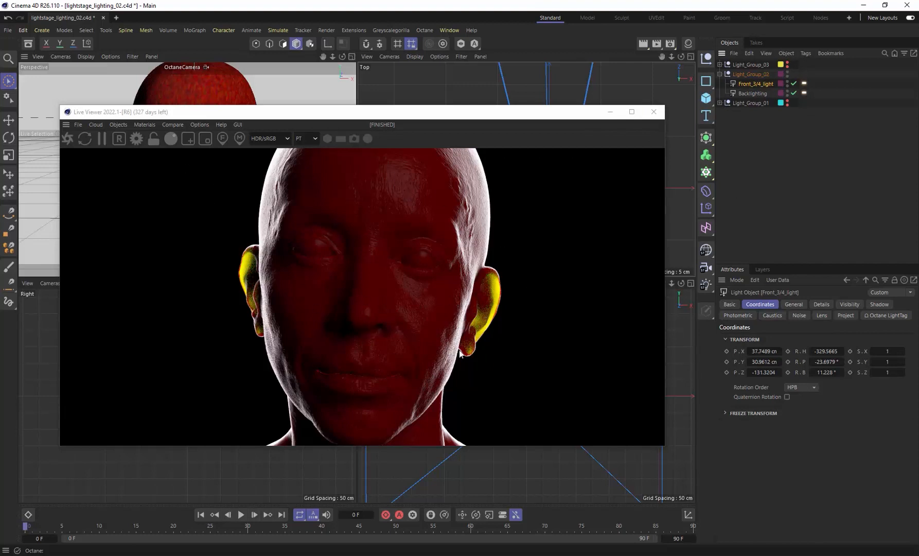
pyautogui.moveTo(495, 116); pyautogui.dragTo(382, 442)
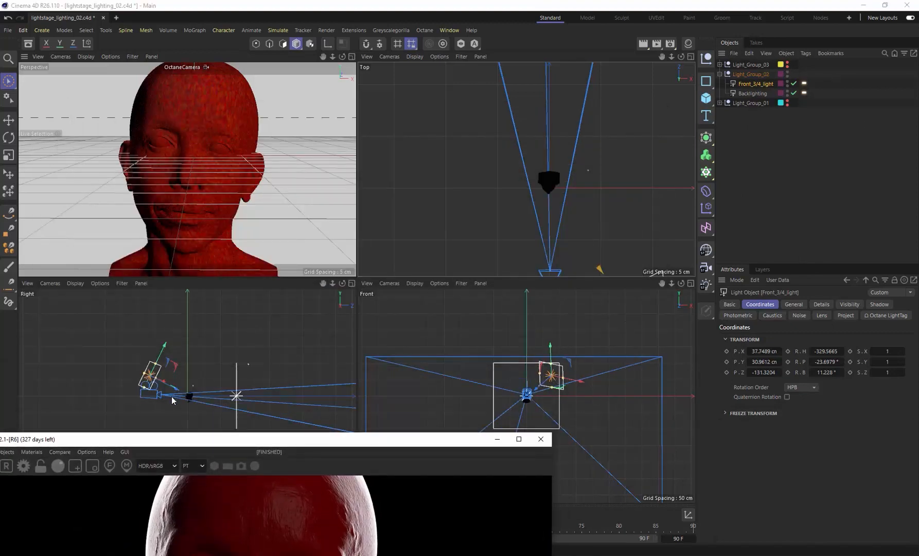
pyautogui.moveTo(323, 442); pyautogui.dragTo(419, 134)
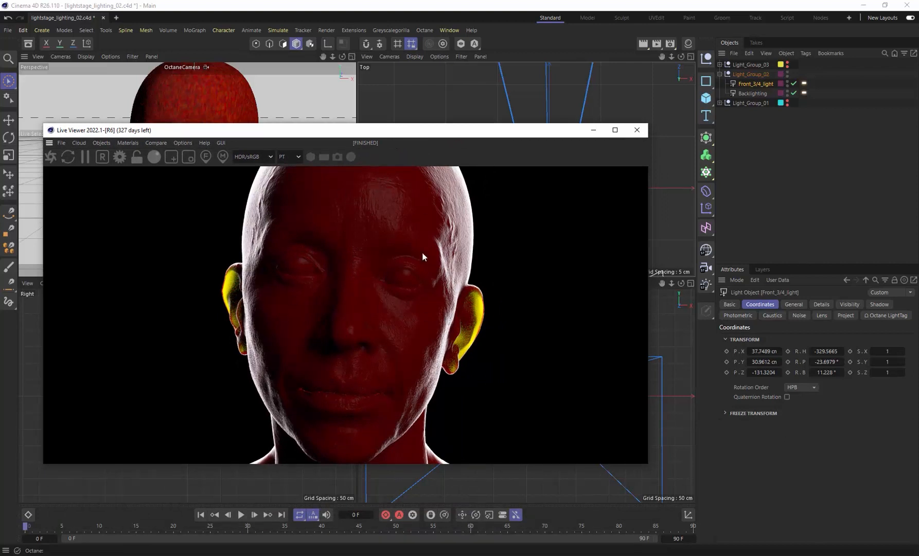
# Turn off and collapse Light_Group_02, and expand and turn on Light_Group_03 instead.
pyautogui.click(788, 74)
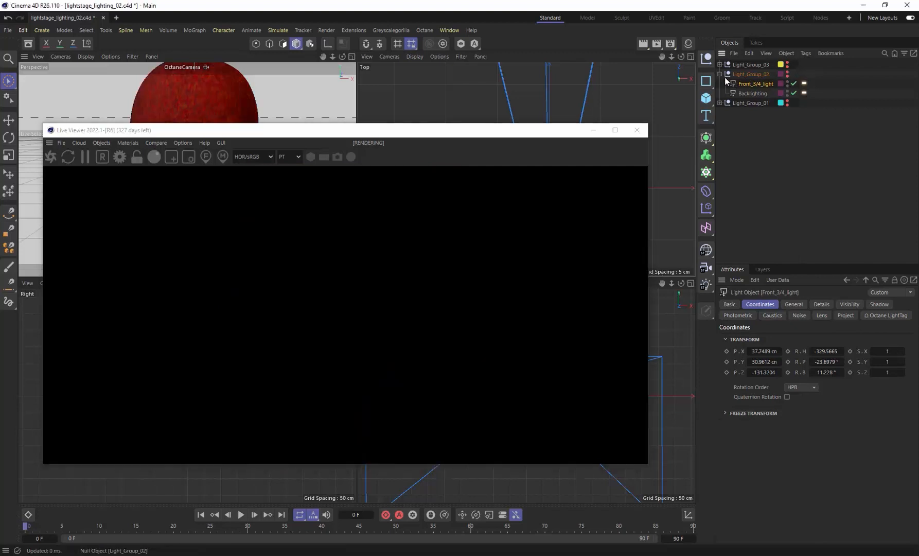
pyautogui.click(720, 74)
pyautogui.click(720, 64)
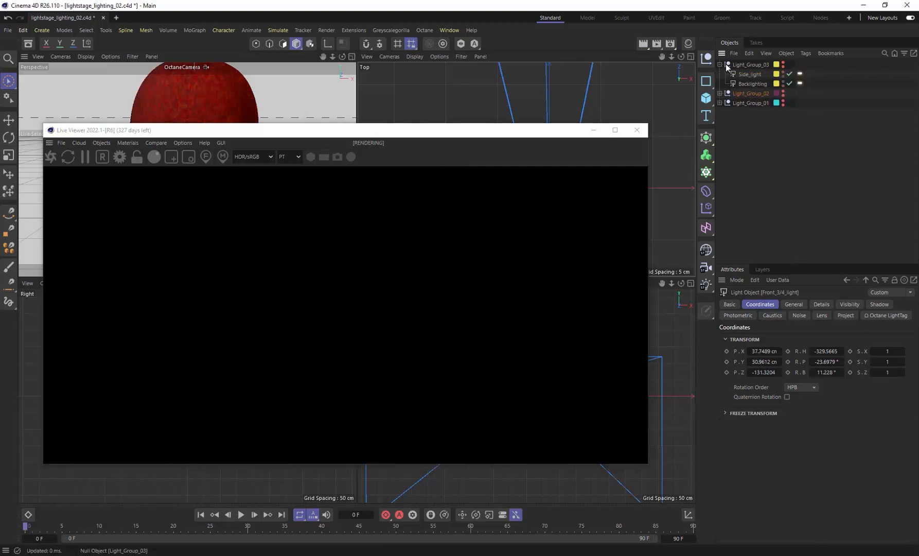
pyautogui.click(782, 63)
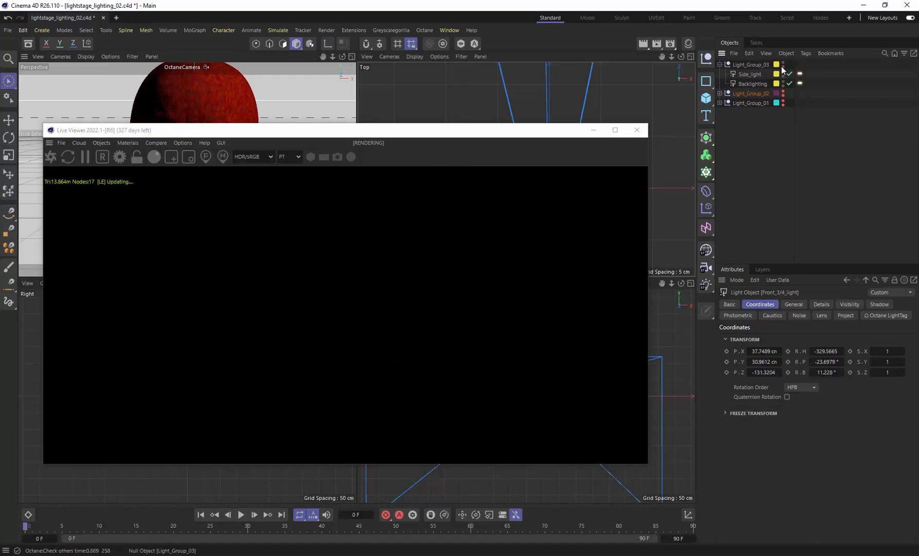
# Examine the placement and Octane light settings of Light_Group_03's Backlighting light.
pyautogui.click(755, 84)
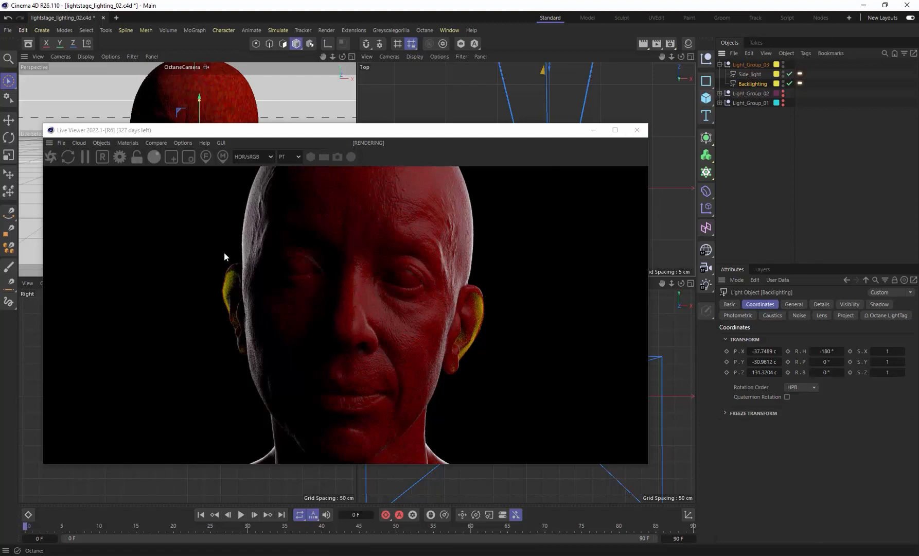
pyautogui.moveTo(430, 132); pyautogui.dragTo(279, 43)
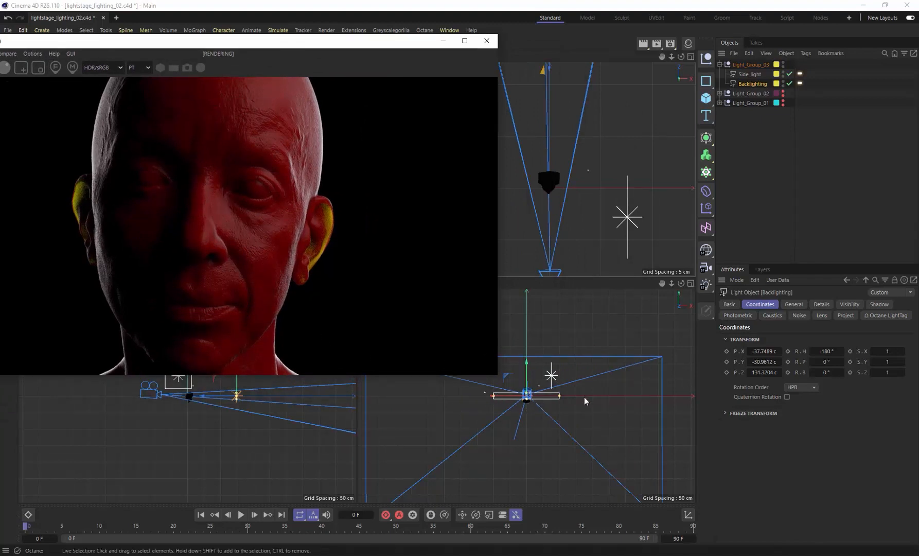
pyautogui.click(800, 84)
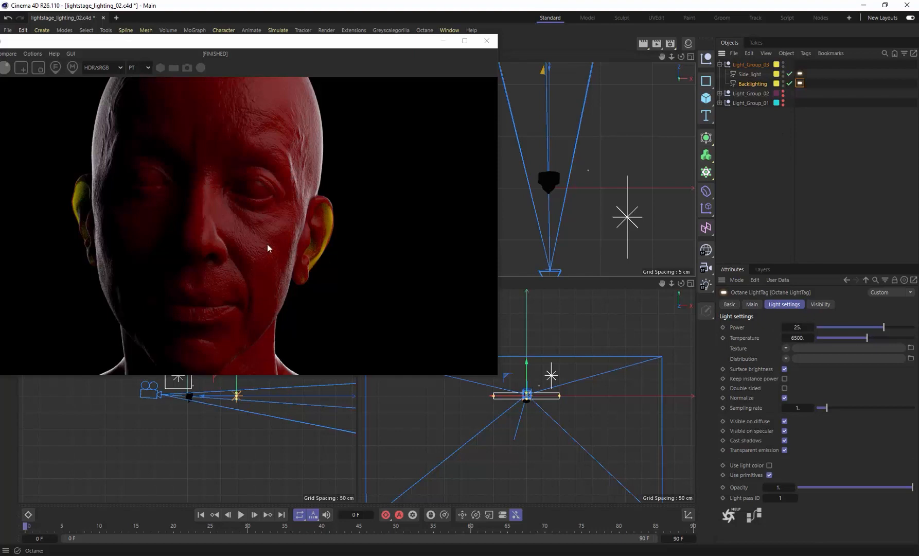
# Review Side_light's placement and Octane light settings, and disable the light to isolate the backlighting.
pyautogui.click(751, 75)
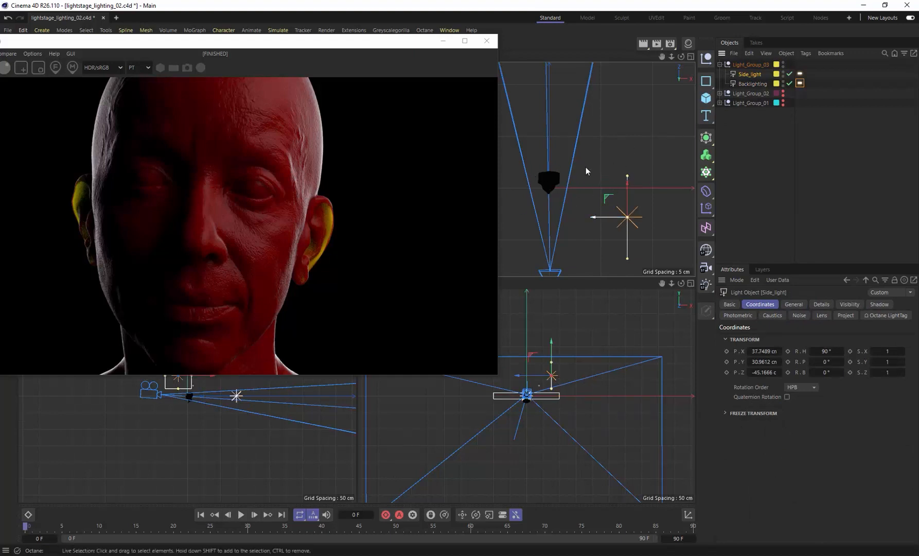
pyautogui.click(800, 74)
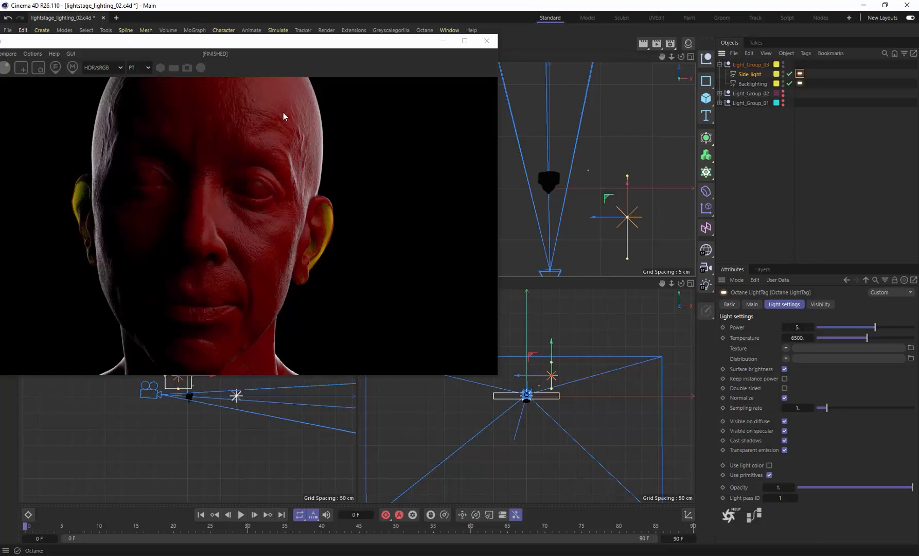
pyautogui.click(790, 74)
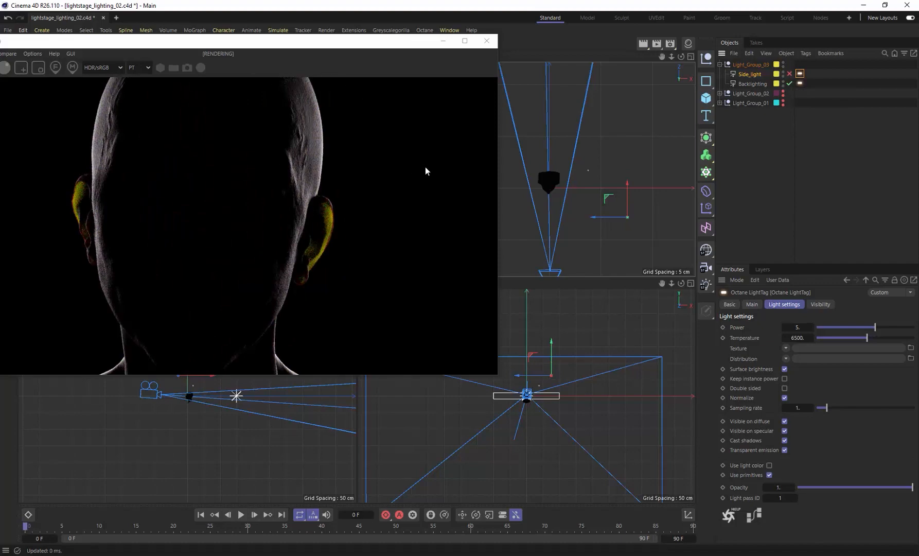
# Enable Side_light with Backlighting disabled to inspect it alone, and re-enable Backlighting to view both Light_Group_03 lights together.
pyautogui.click(790, 74)
pyautogui.click(790, 83)
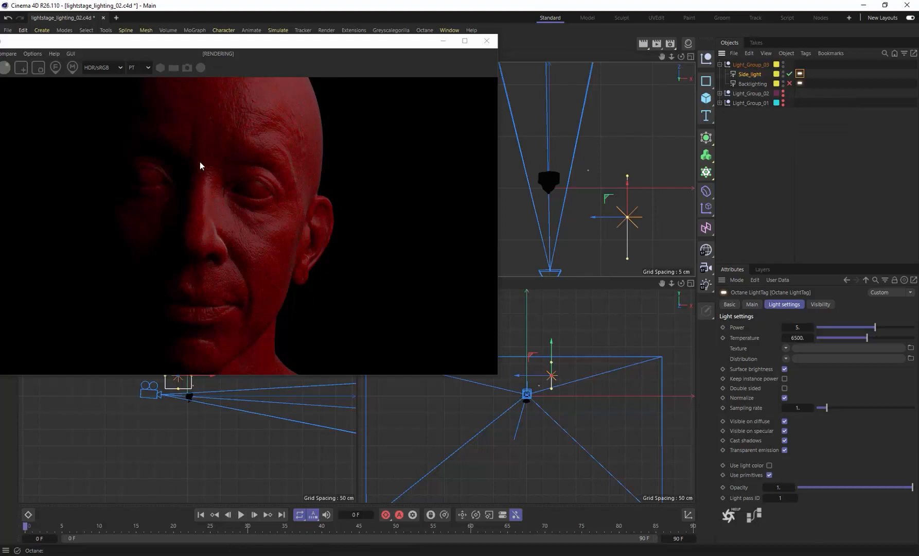
pyautogui.click(789, 84)
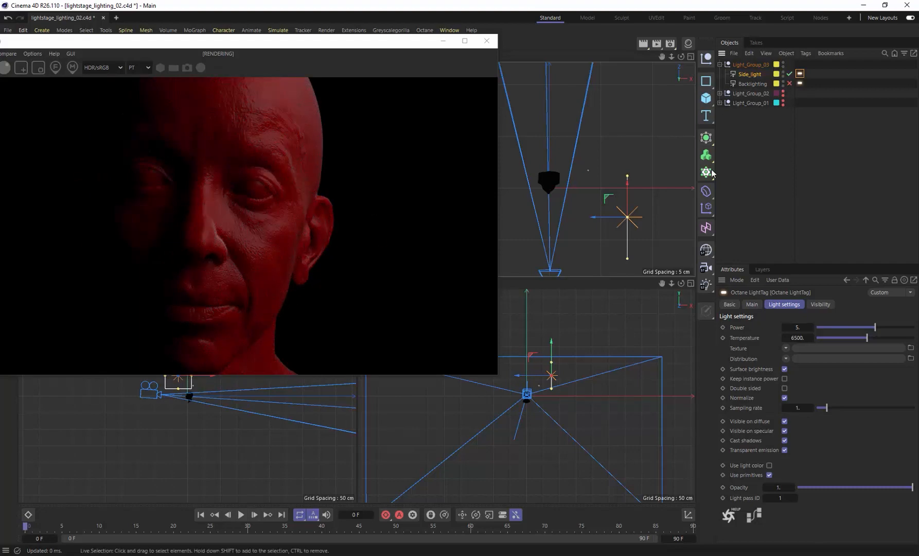
pyautogui.click(790, 83)
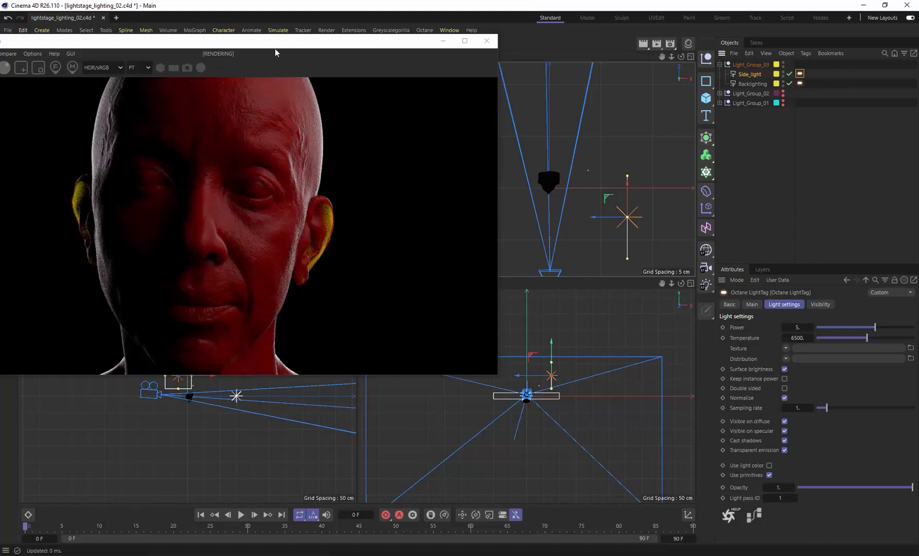
# Collapse Light_Group_03 and reposition the Live Viewer window over the viewports so the whole rendered head is in view.
pyautogui.moveTo(286, 49); pyautogui.dragTo(384, 67)
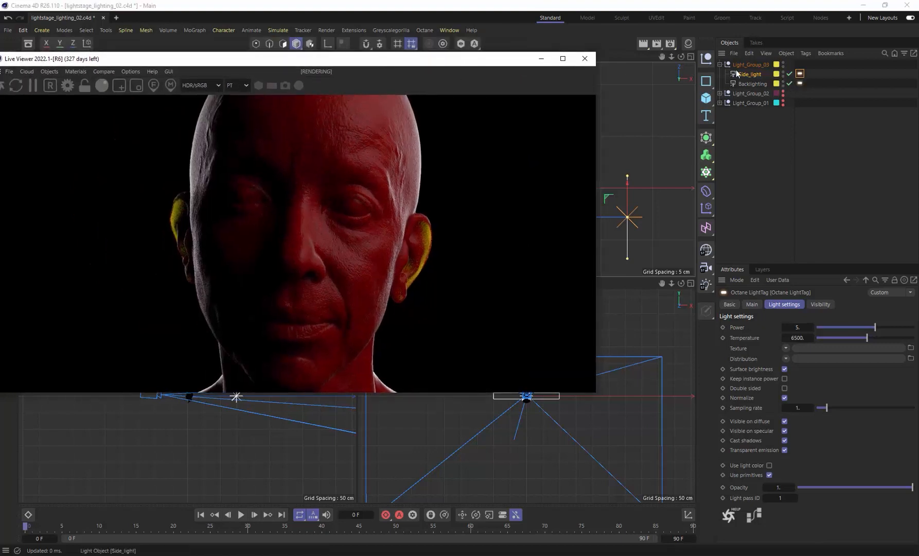
pyautogui.click(721, 64)
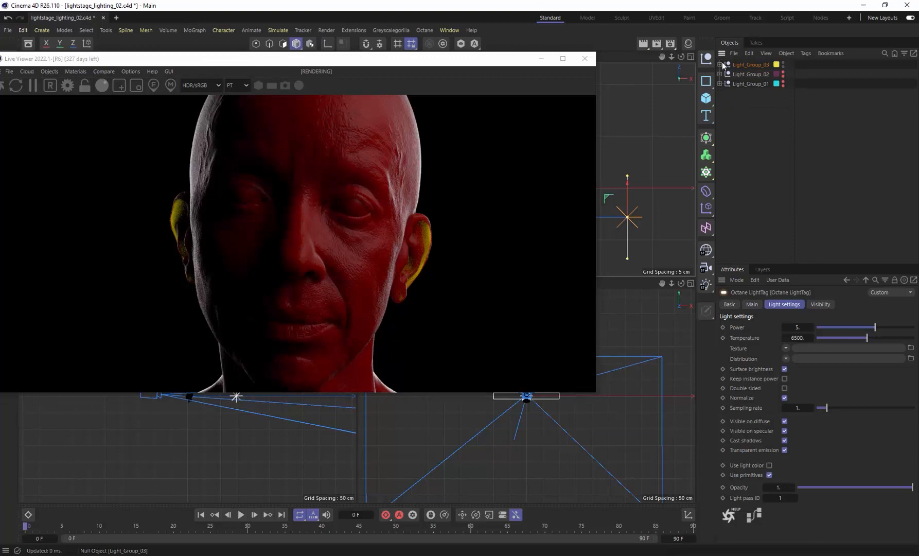
pyautogui.moveTo(313, 63); pyautogui.dragTo(405, 105)
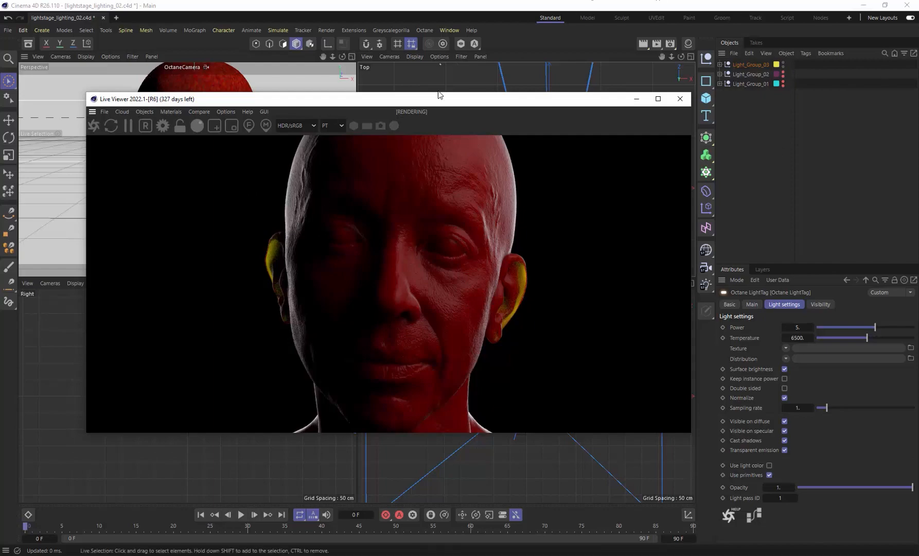
pyautogui.moveTo(436, 101); pyautogui.dragTo(407, 88)
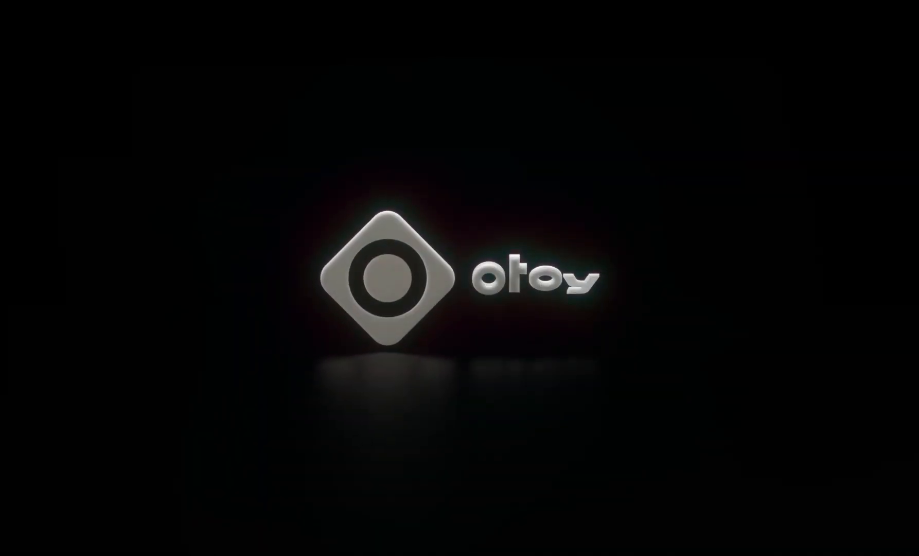